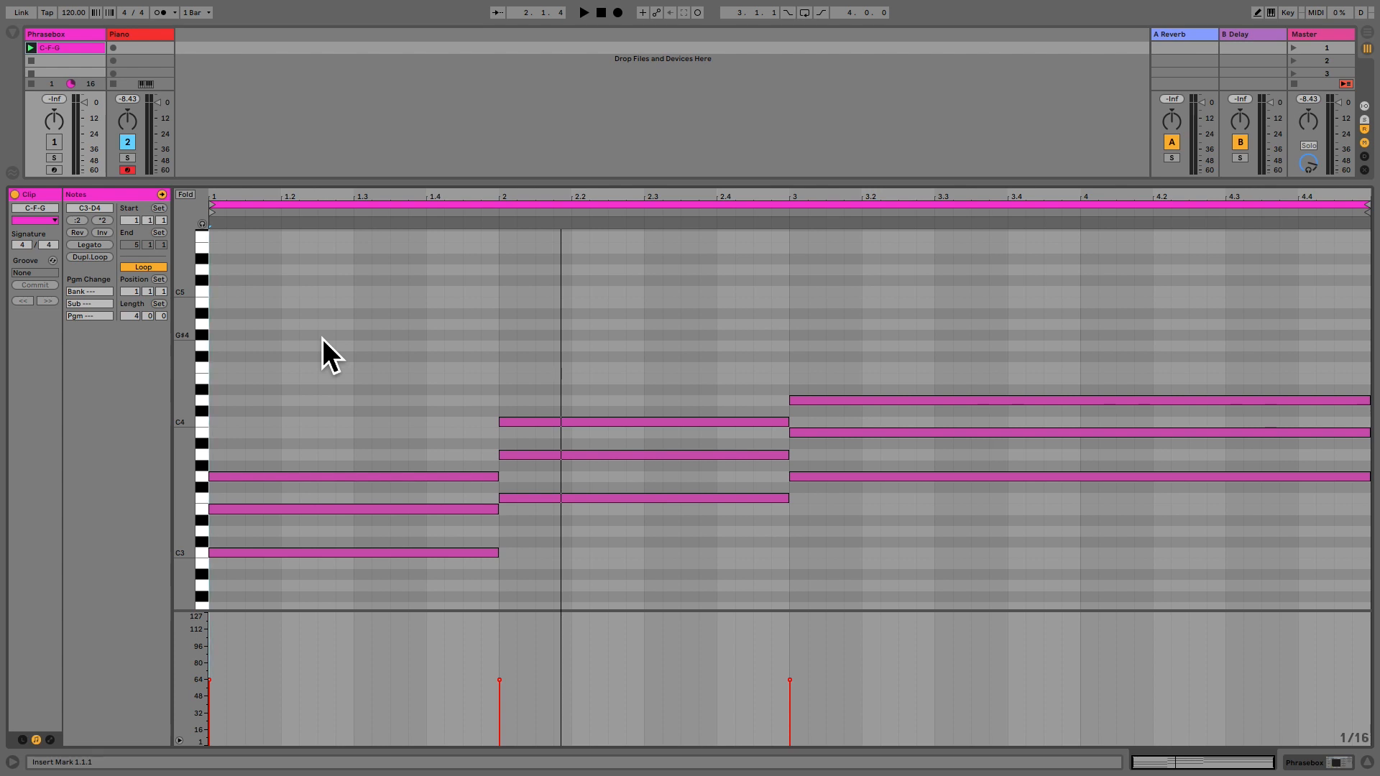
Duplicate all the chord notes in the C-F-G clip one octave higher, keeping the original notes.
key("super+a")
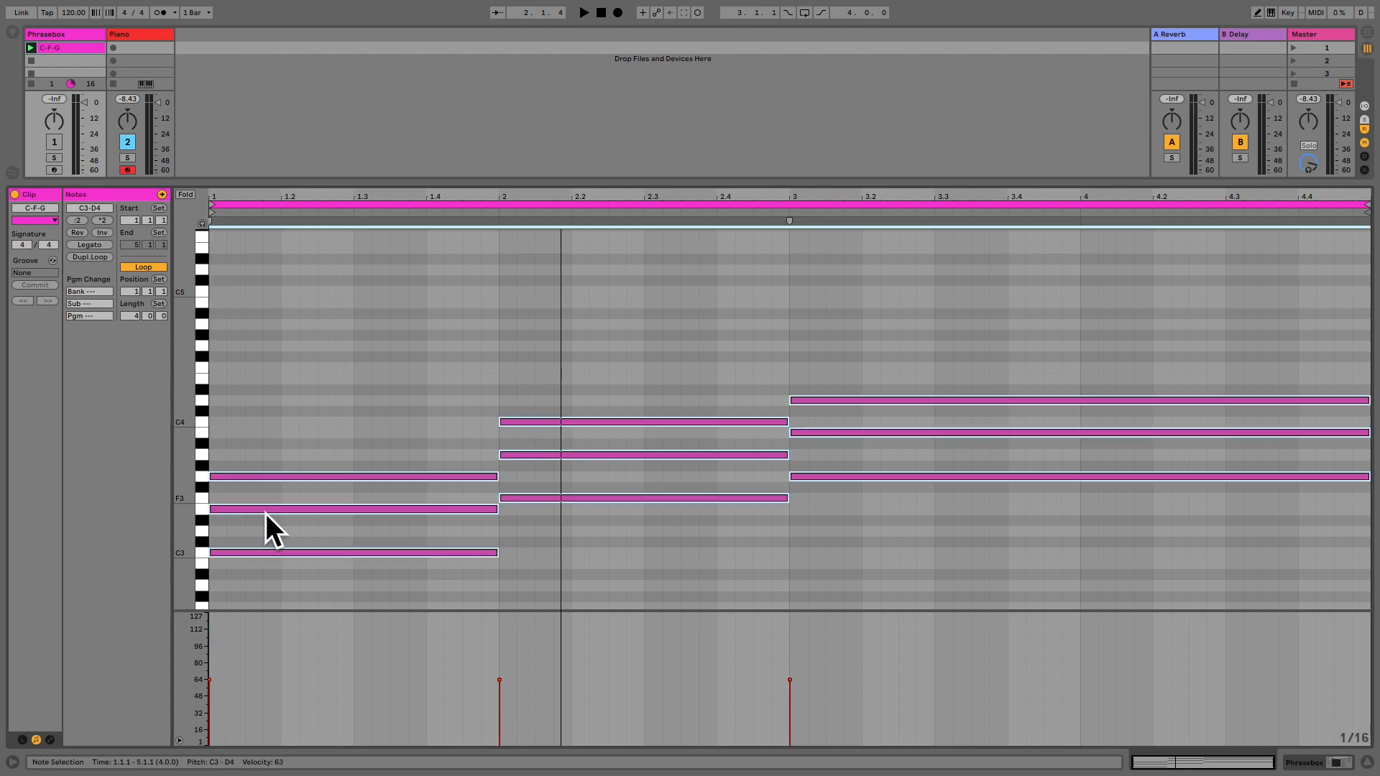
left_click_drag(249, 554, 250, 424)
left_click(284, 287)
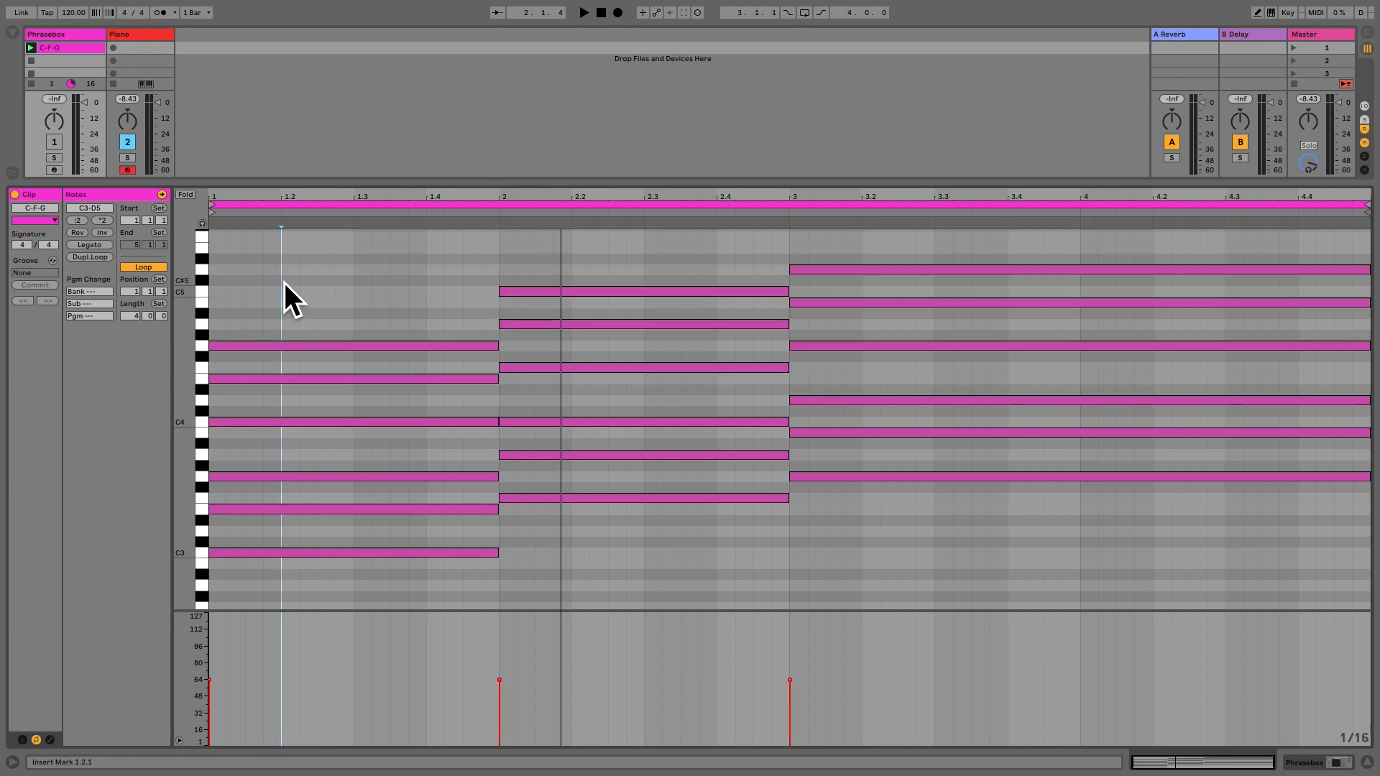
Open the Phrasebox editor and fill phrase 1 with single-step notes on rows 1, 2, 3, 4, 5, 6, 5, 4 across steps 1–8.
double_click(68, 36)
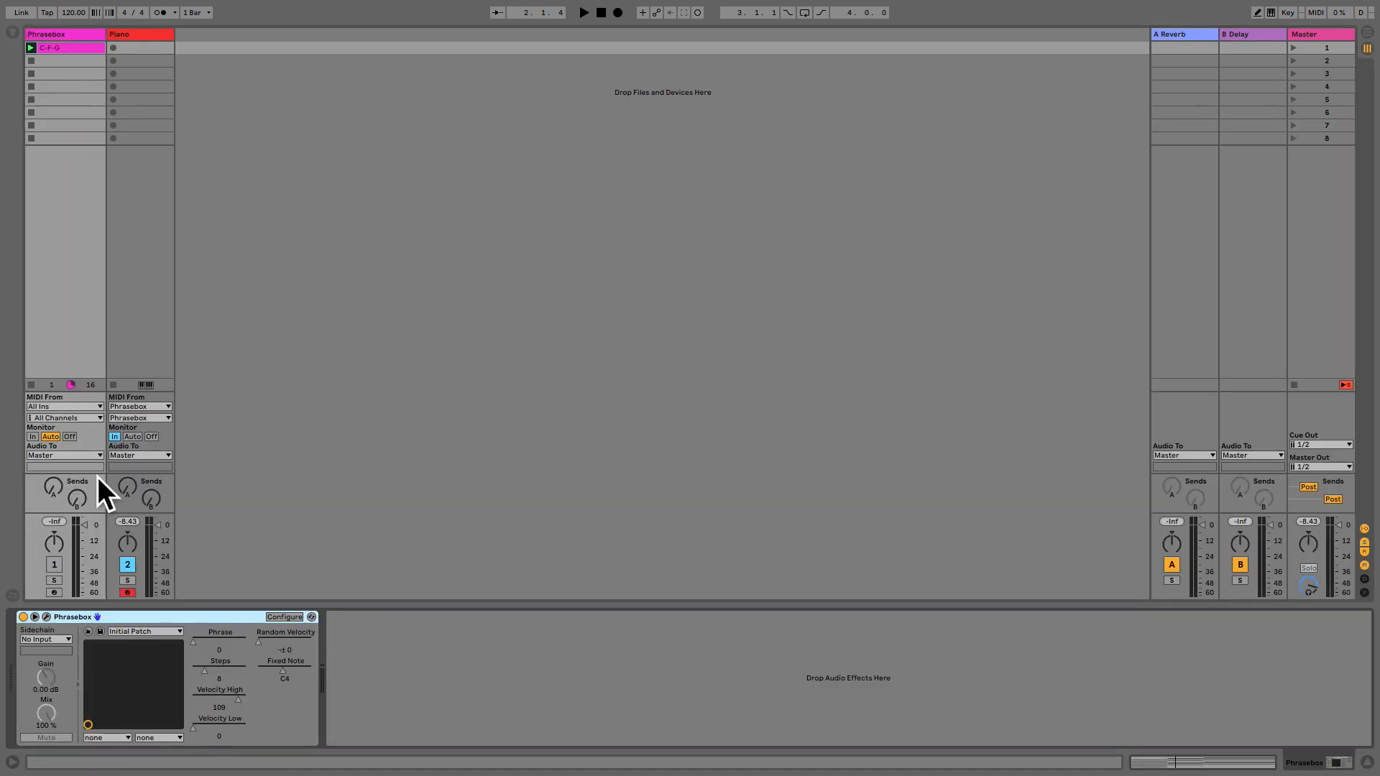
left_click(49, 618)
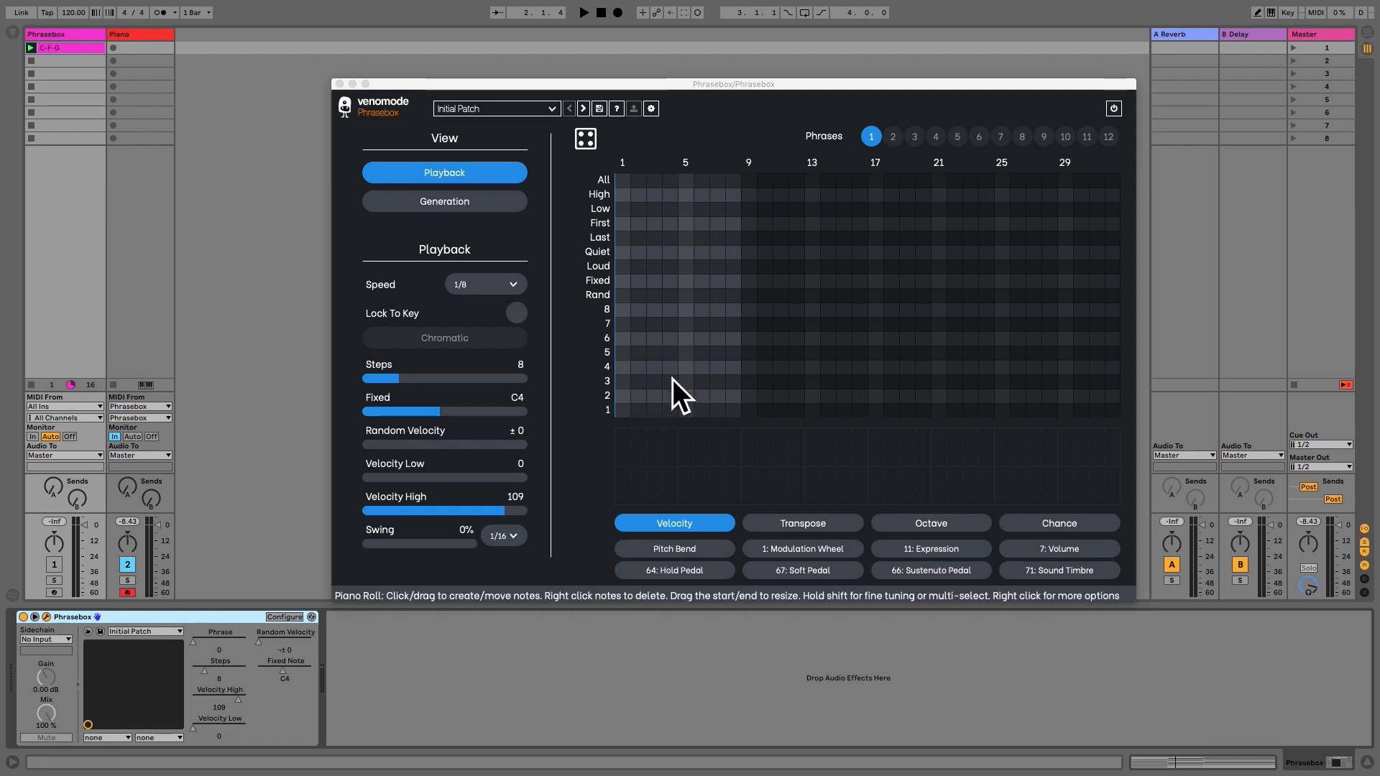
left_click(623, 411)
left_click(638, 396)
left_click(654, 382)
left_click(669, 367)
left_click(686, 353)
left_click(702, 338)
left_click(717, 353)
left_click(733, 367)
Add longer notes to phrase 1 on row 6 over steps 1–4 and row 2 over steps 7–8, and audition the C-F-G clip.
left_click_drag(628, 344, 675, 347)
left_click_drag(722, 402, 739, 402)
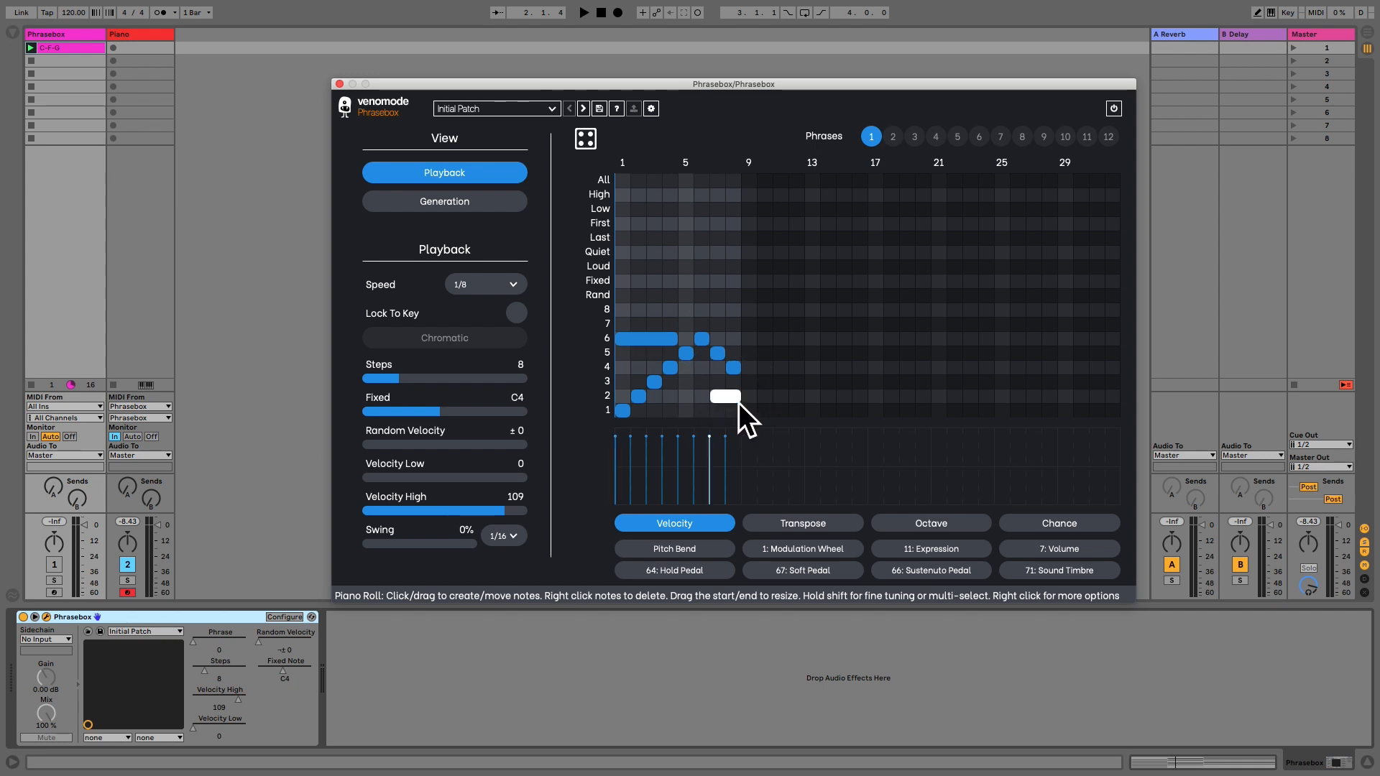
left_click(36, 53)
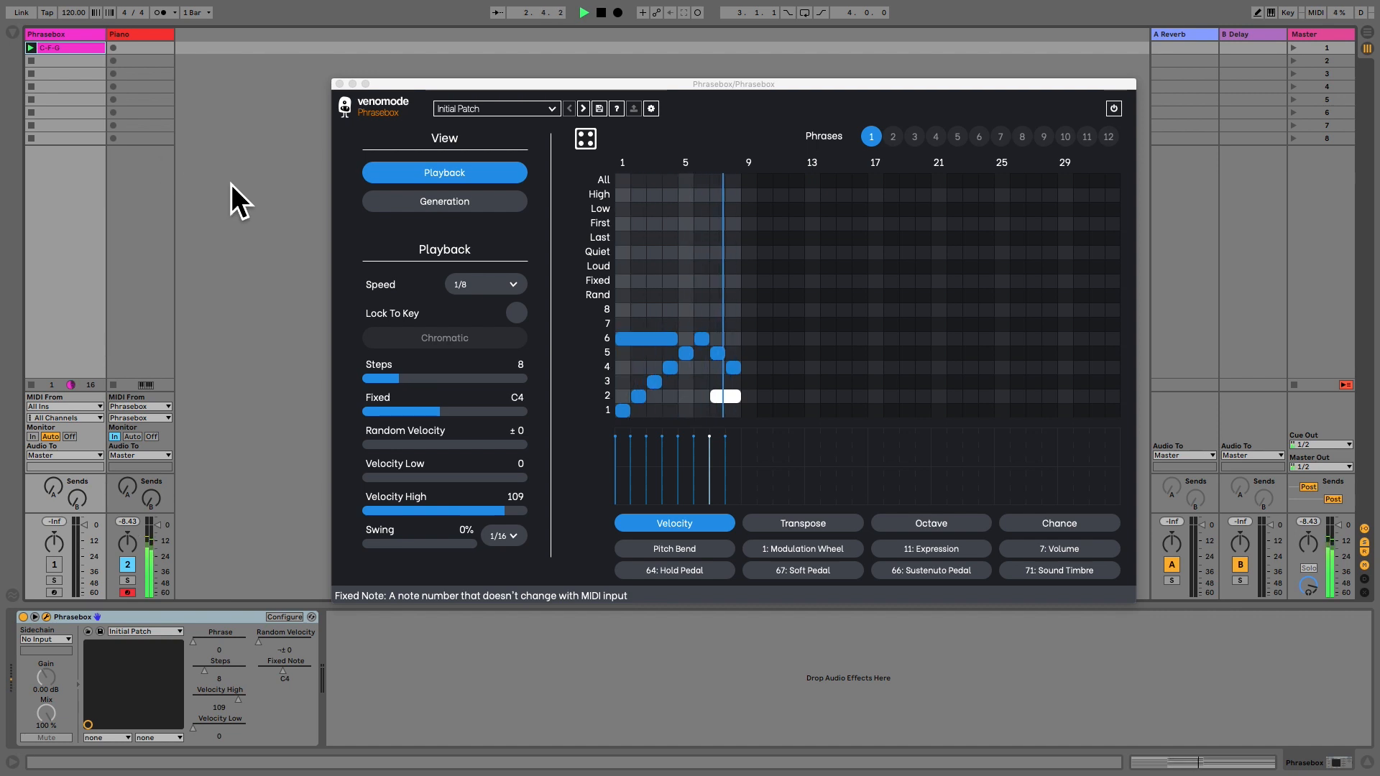
left_click(35, 63)
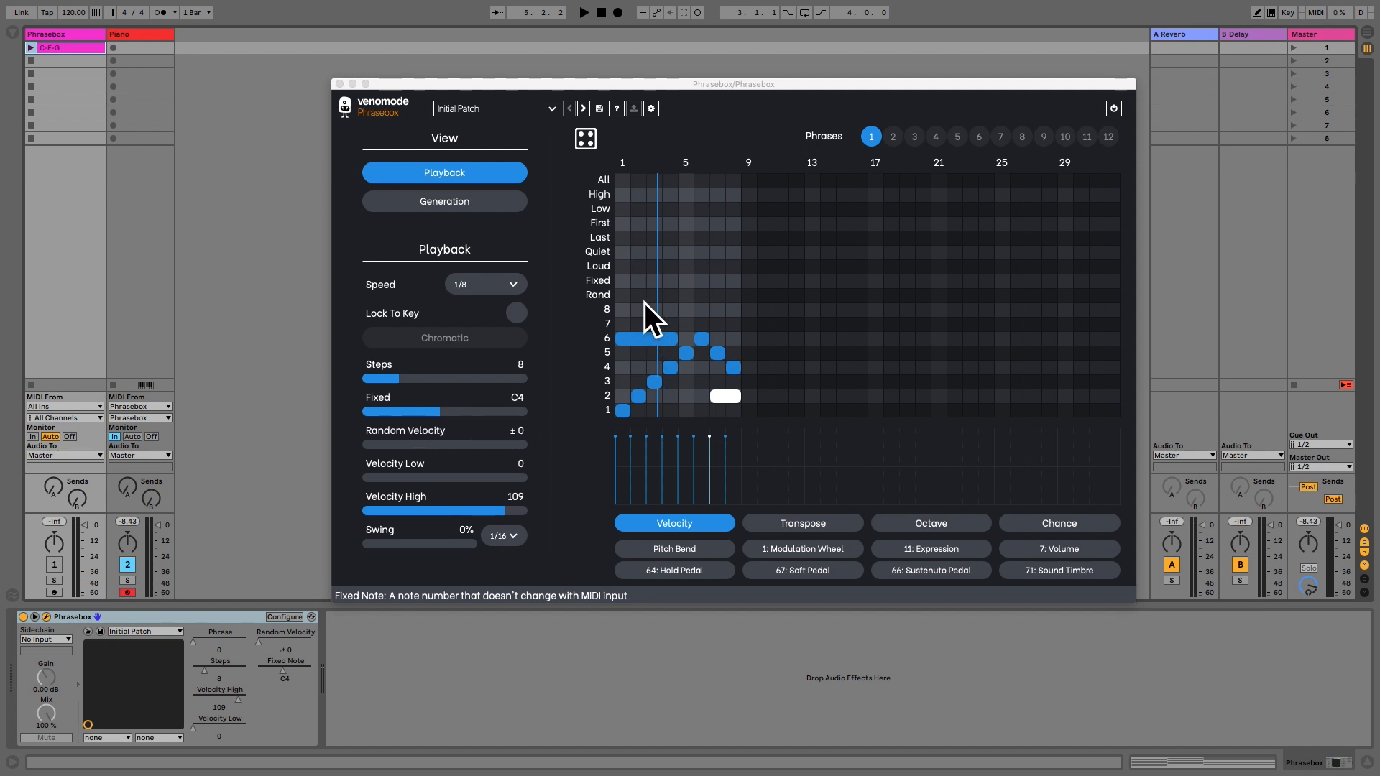
Fill phrase 2 with single-step notes on rows 1, 2, 3, 2, 1, 2, 3, 2 across steps 1–8.
left_click(893, 138)
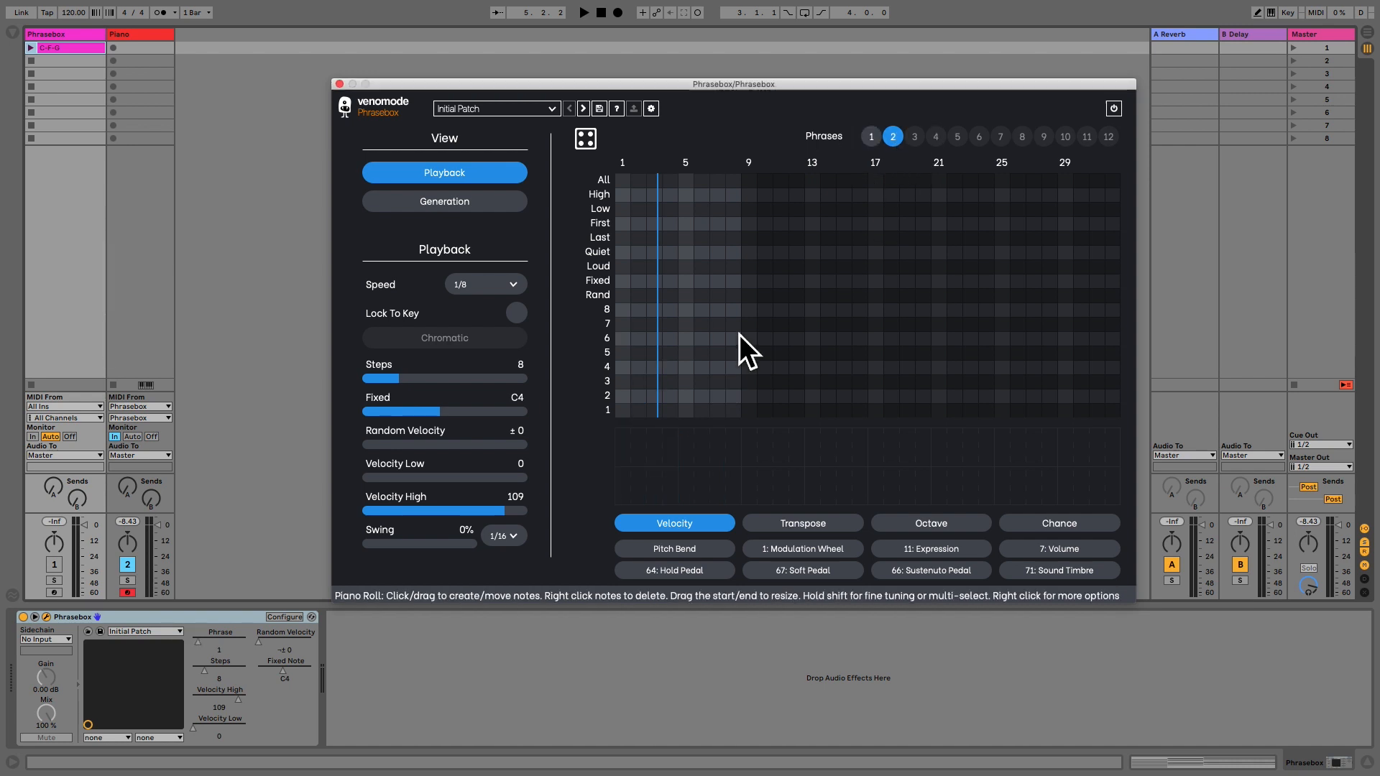
left_click(627, 411)
left_click(638, 396)
left_click(654, 381)
left_click(676, 397)
left_click(687, 412)
left_click(702, 398)
left_click(718, 382)
left_click(733, 395)
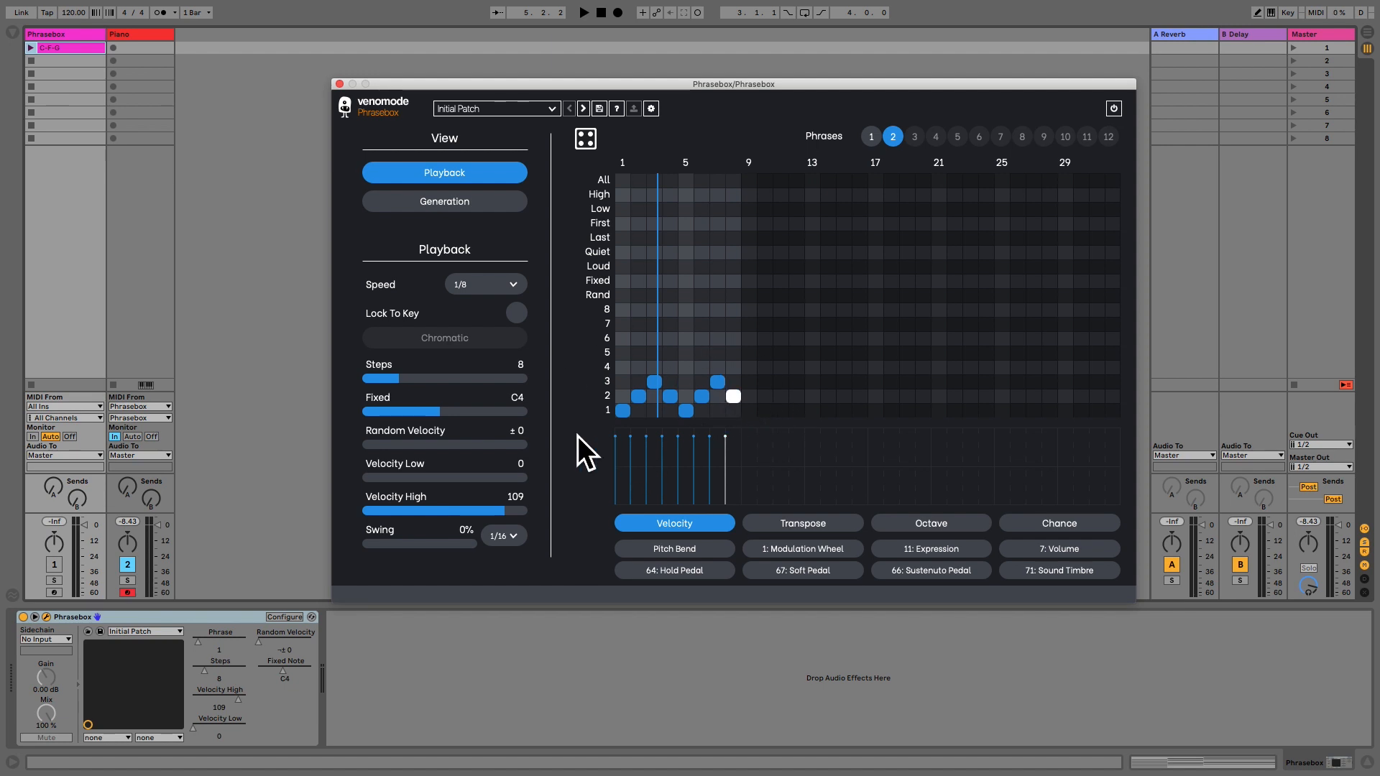
In the C-F-G clip, lower the velocity of E4, F4 and G4 in the first, second and third chords to 24.
left_click(90, 50)
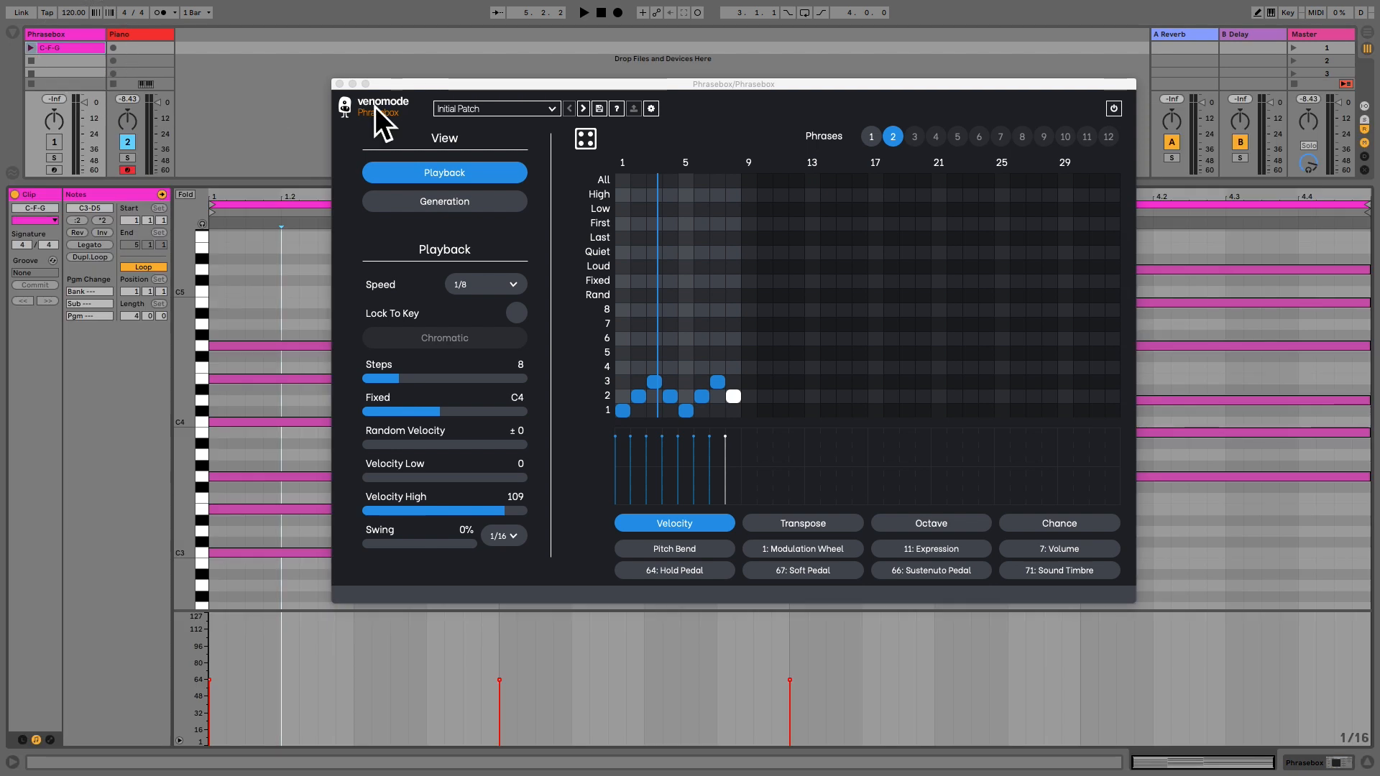
left_click(339, 84)
left_click(585, 369, "shift")
left_click(837, 348, "shift")
left_click_drag(794, 684, 789, 701)
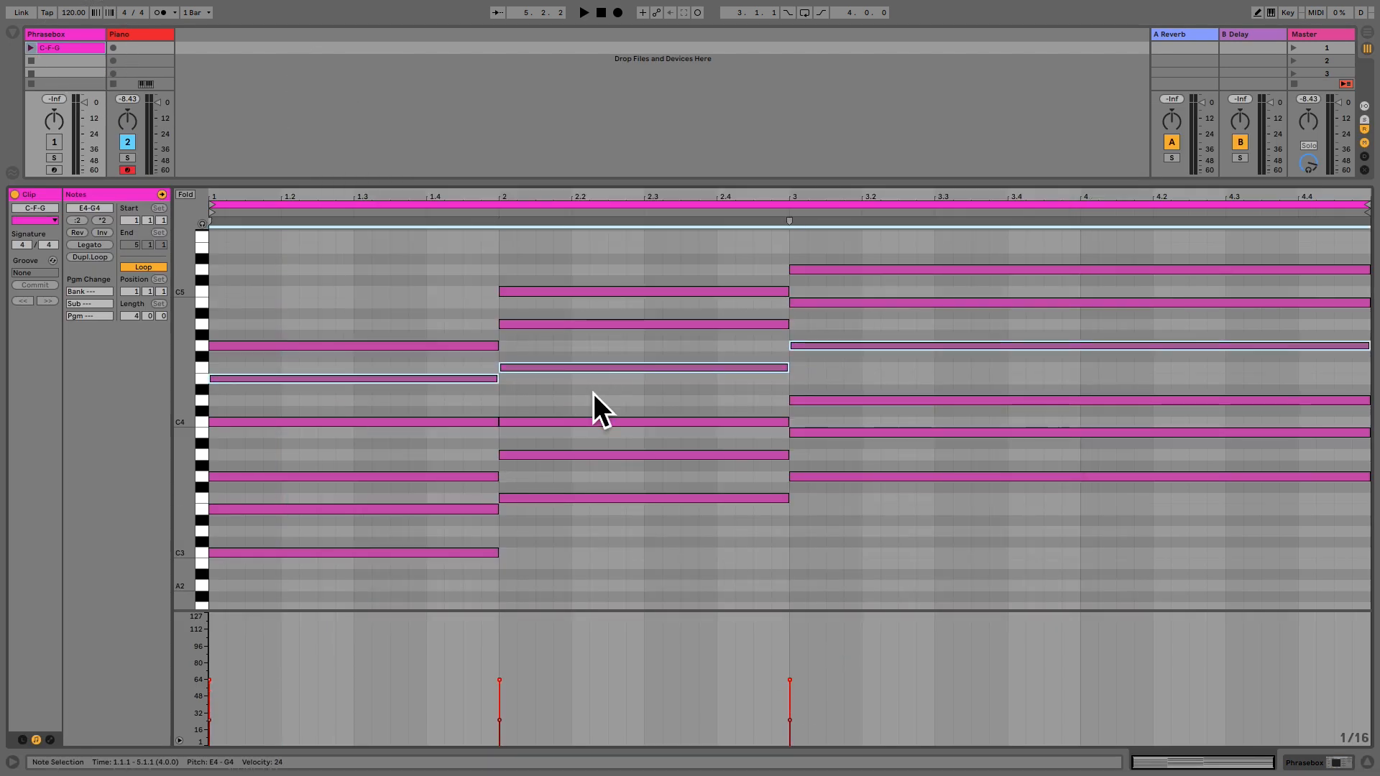
Raise the velocity of G4 in the first chord, A4 in the second and B4 in the third.
left_click(463, 343)
left_click(496, 346)
left_click(564, 324, "shift")
left_click(844, 303, "shift")
left_click_drag(796, 680, 796, 631)
left_click(325, 271)
Reopen Phrasebox, add Loud notes on steps 1 and 4 and Quiet notes on step 2 and steps 5–8 of phrase 2, and audition it.
double_click(81, 39)
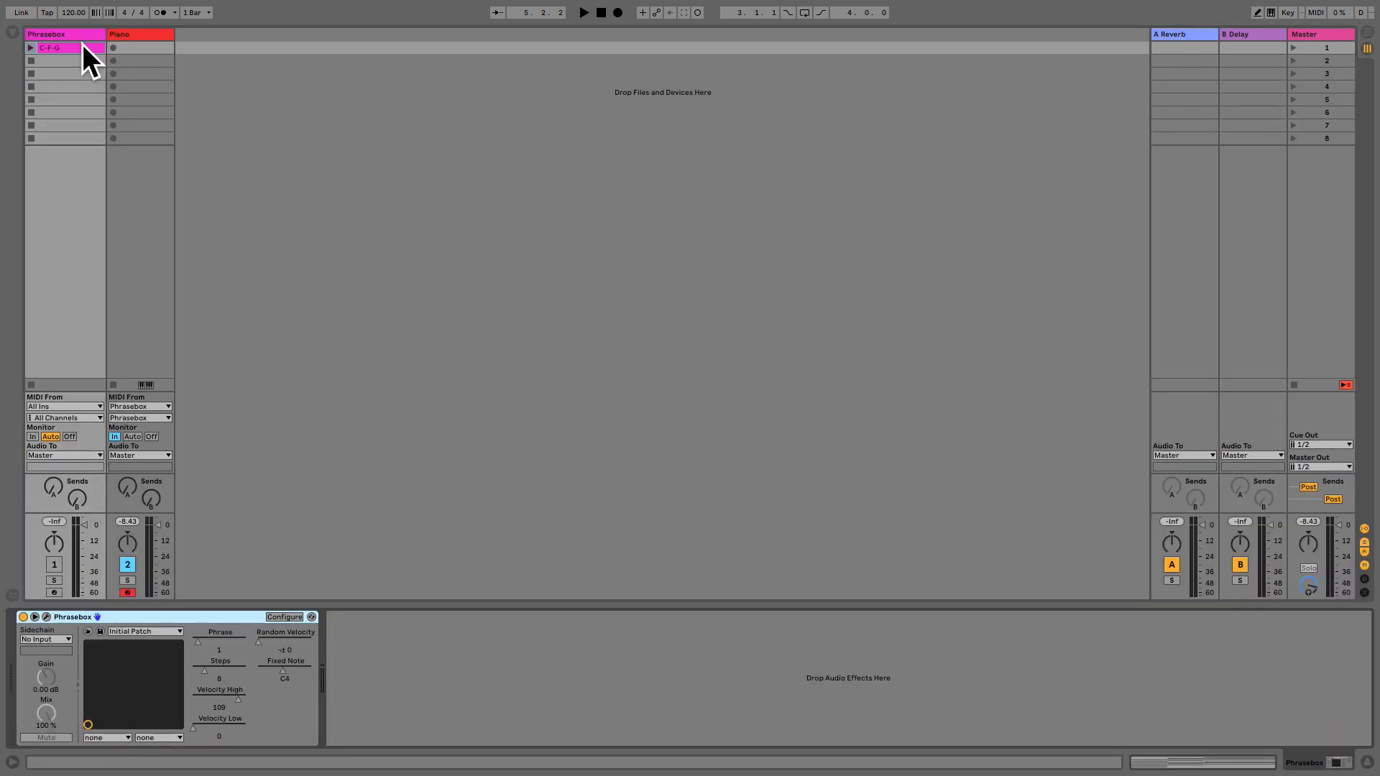
left_click(46, 617)
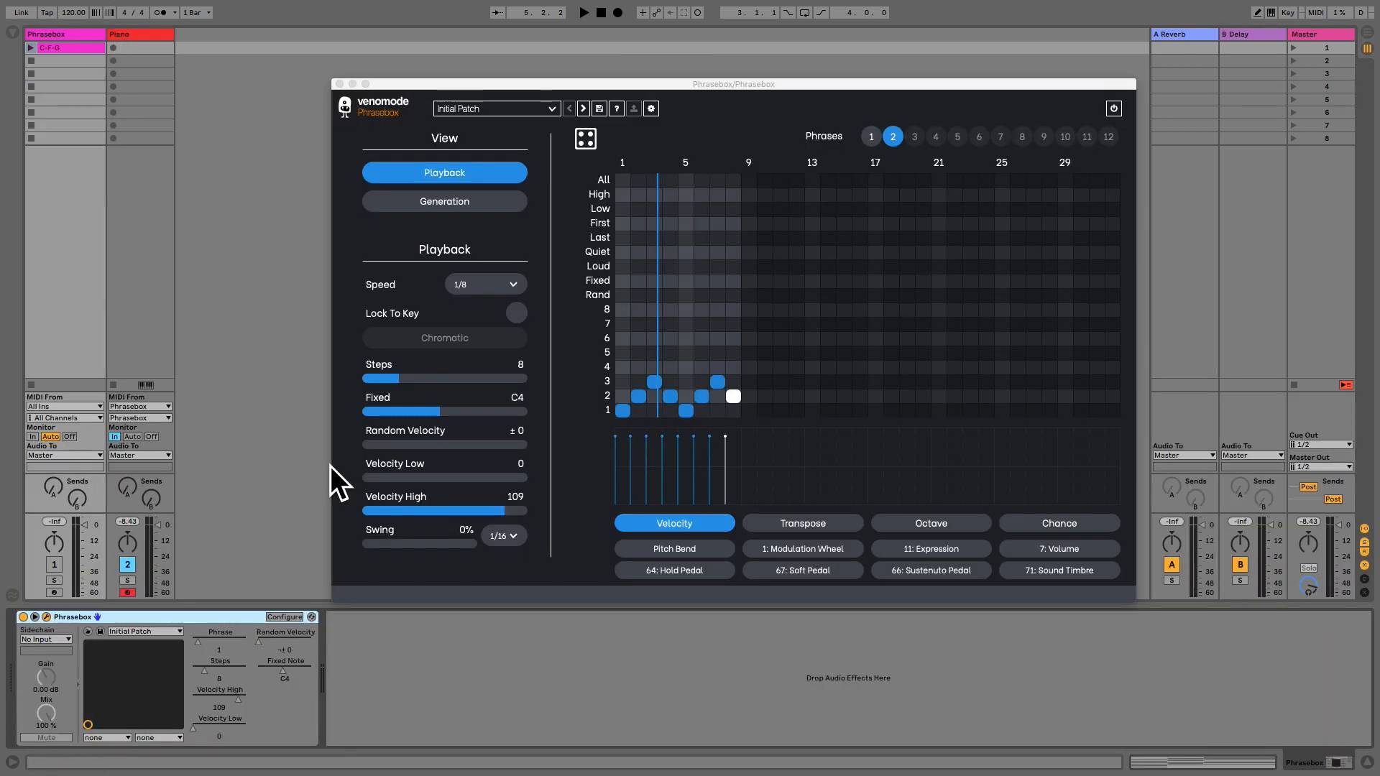
left_click(627, 261)
left_click(639, 254)
left_click(672, 268)
left_click_drag(689, 255, 732, 259)
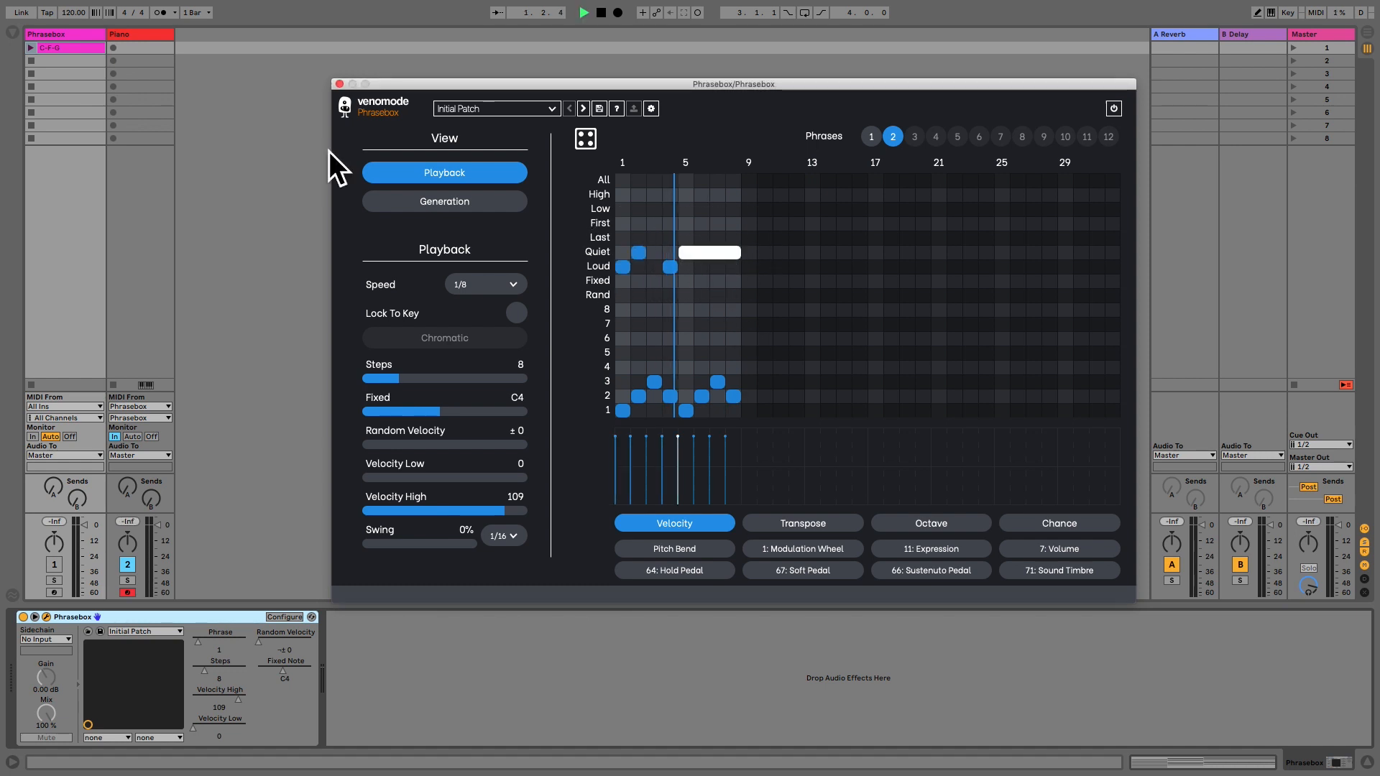
left_click(33, 49)
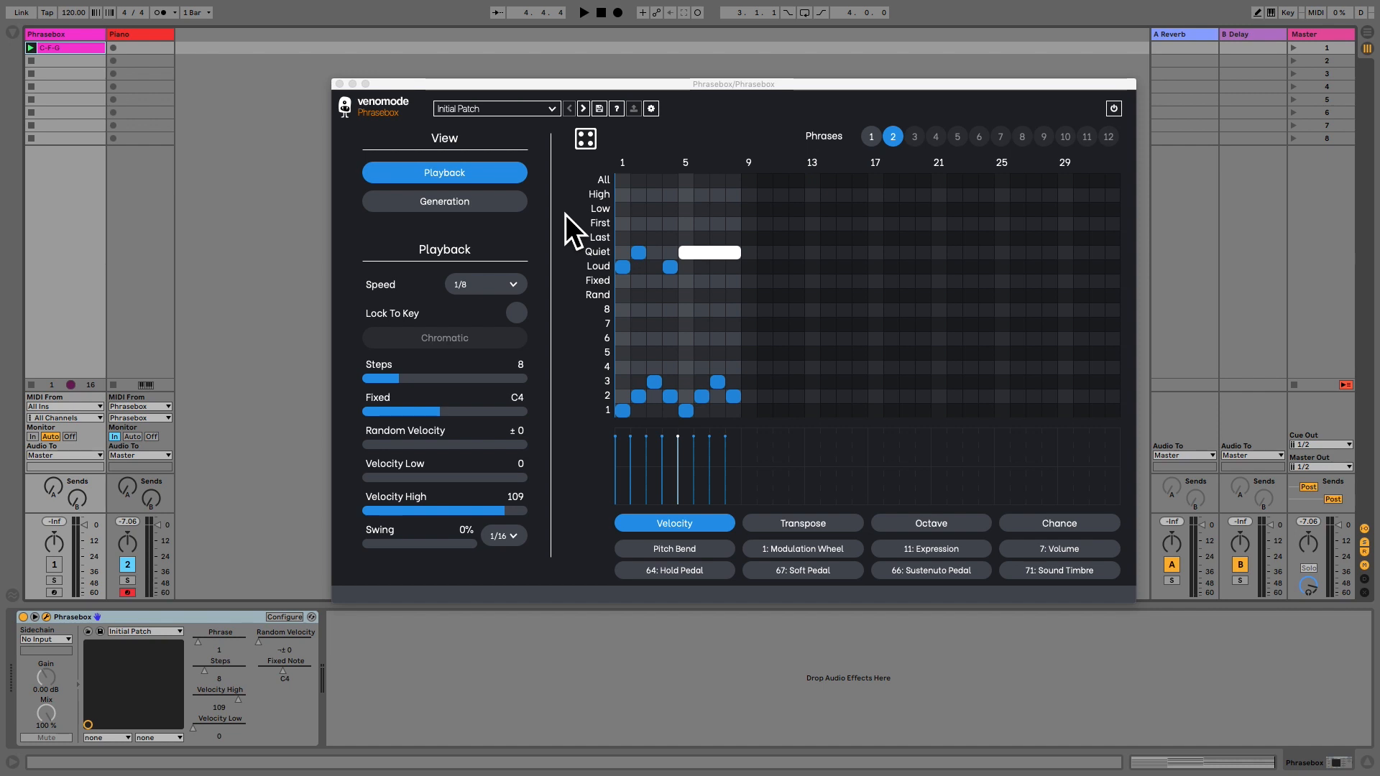
Add two-step notes on phrase 2's Low row at steps 1–2, 4–5 and 7–8, and select all three.
left_click(623, 212)
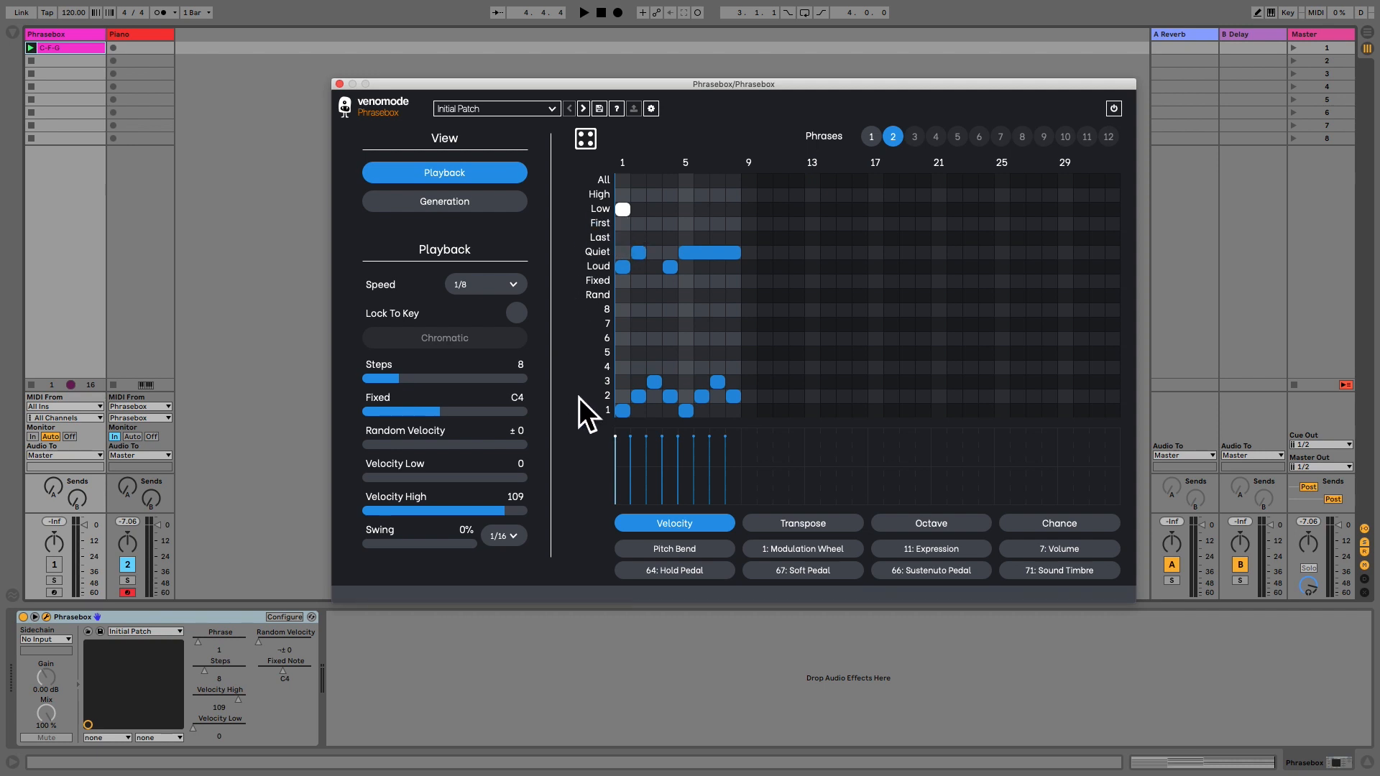
left_click_drag(627, 214, 734, 217)
left_click(679, 216, "shift")
left_click(636, 211, "shift")
Shift the three selected Low notes down an octave and audition phrase 2.
left_click(904, 524)
left_click_drag(619, 472, 621, 486)
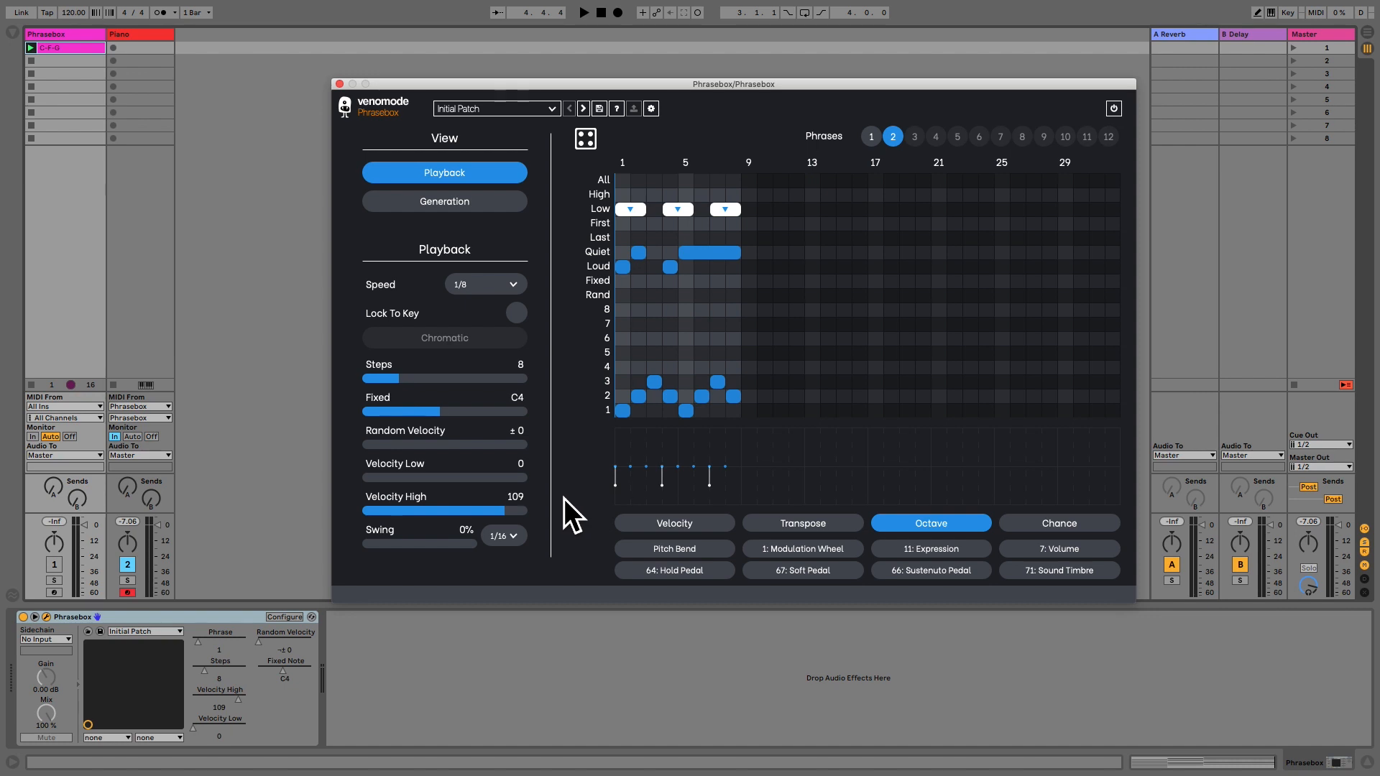
key("space")
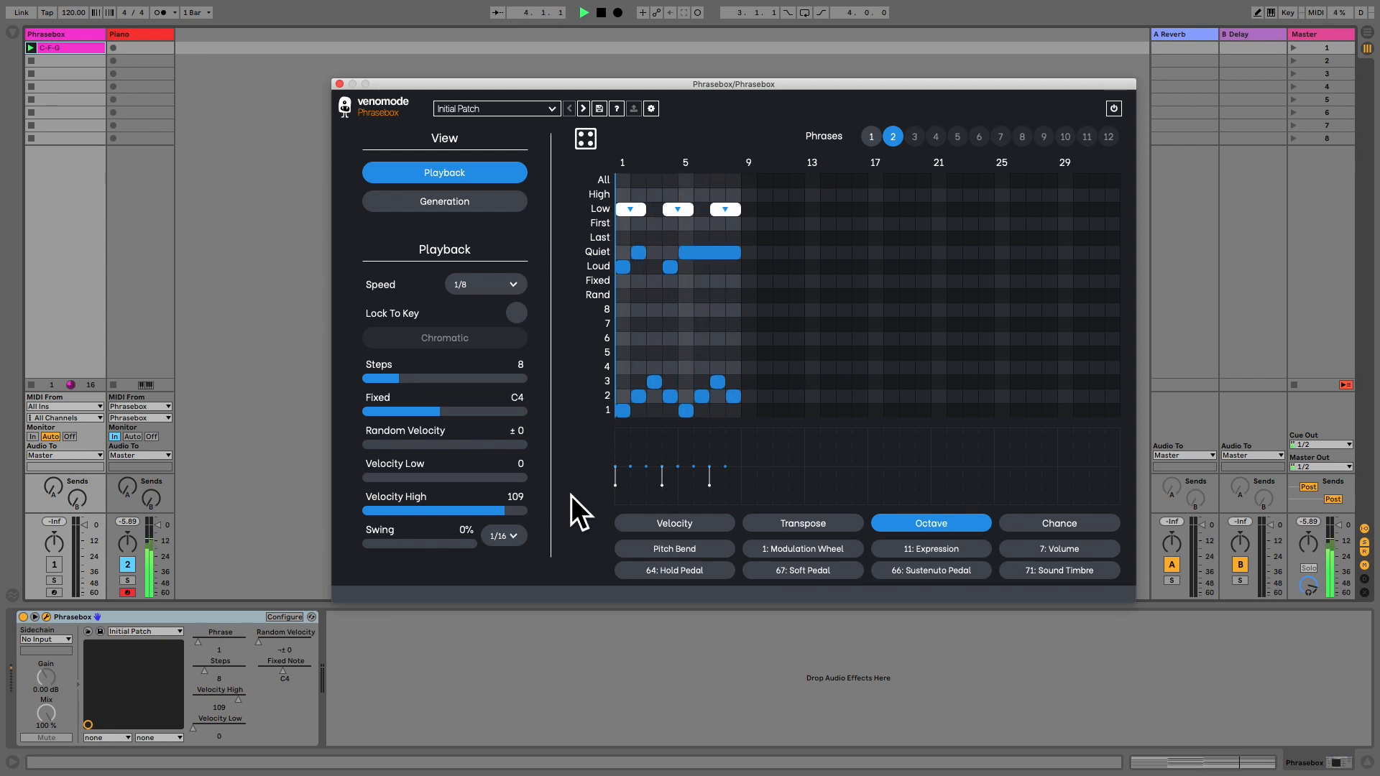
key("space")
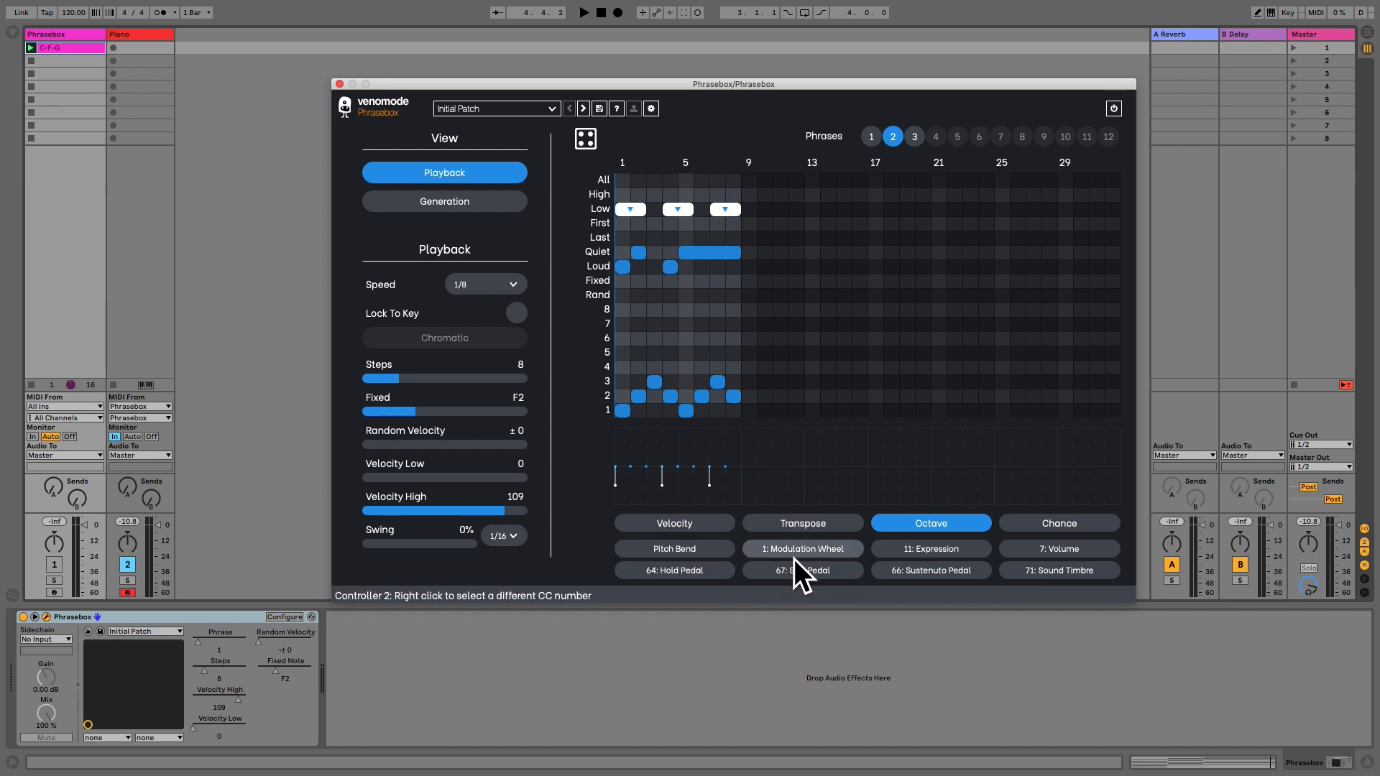
Draw a Hold Pedal curve in phrase 2 that rises steeply at step 1 and holds at about 126, and audition it.
right_click(930, 560)
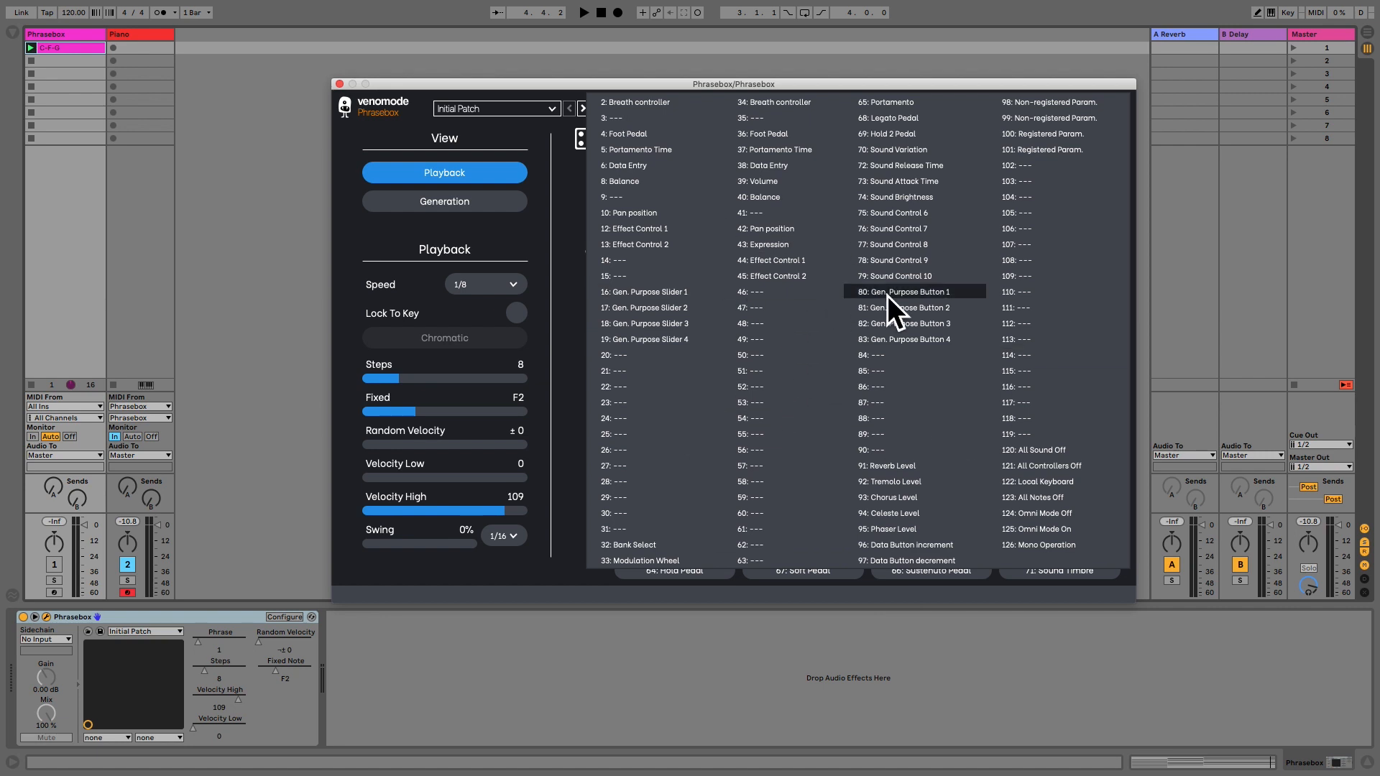
left_click(572, 544)
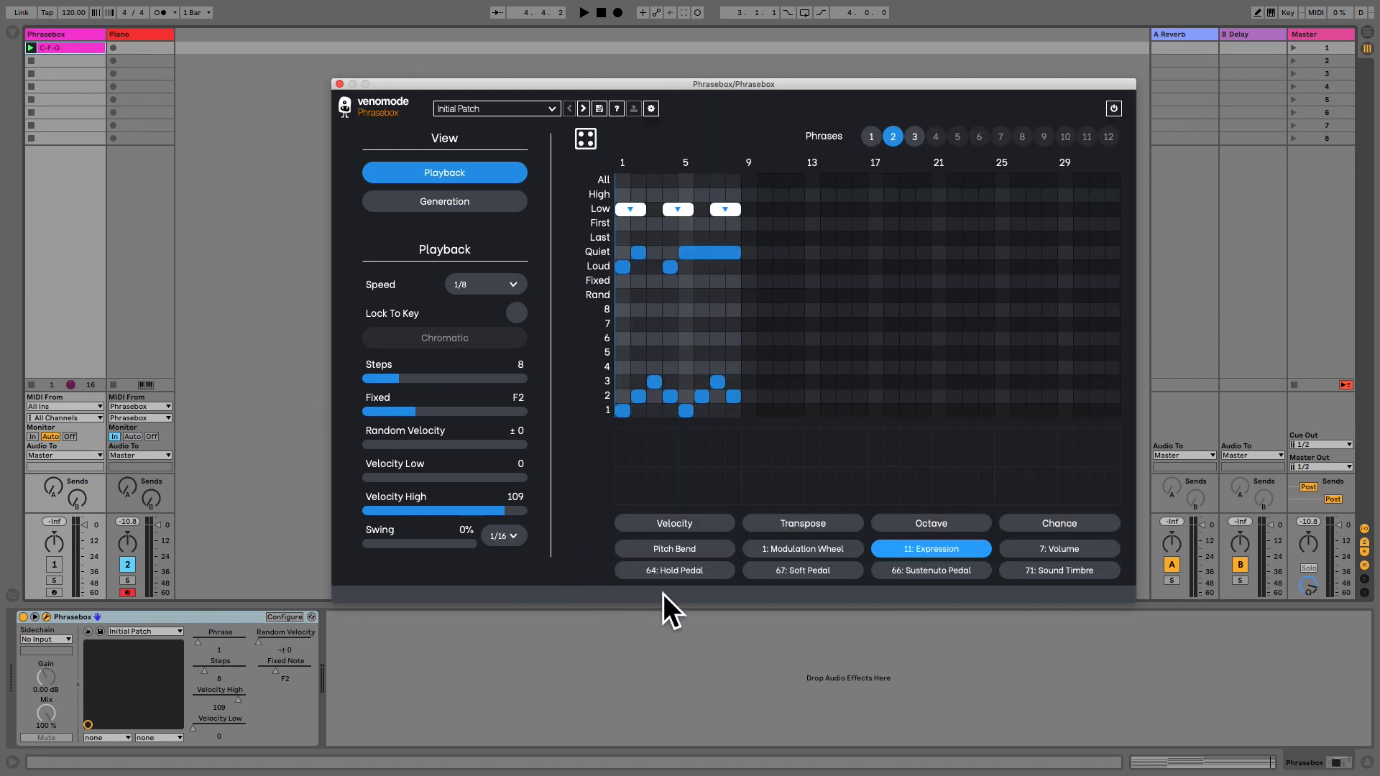
left_click(678, 572)
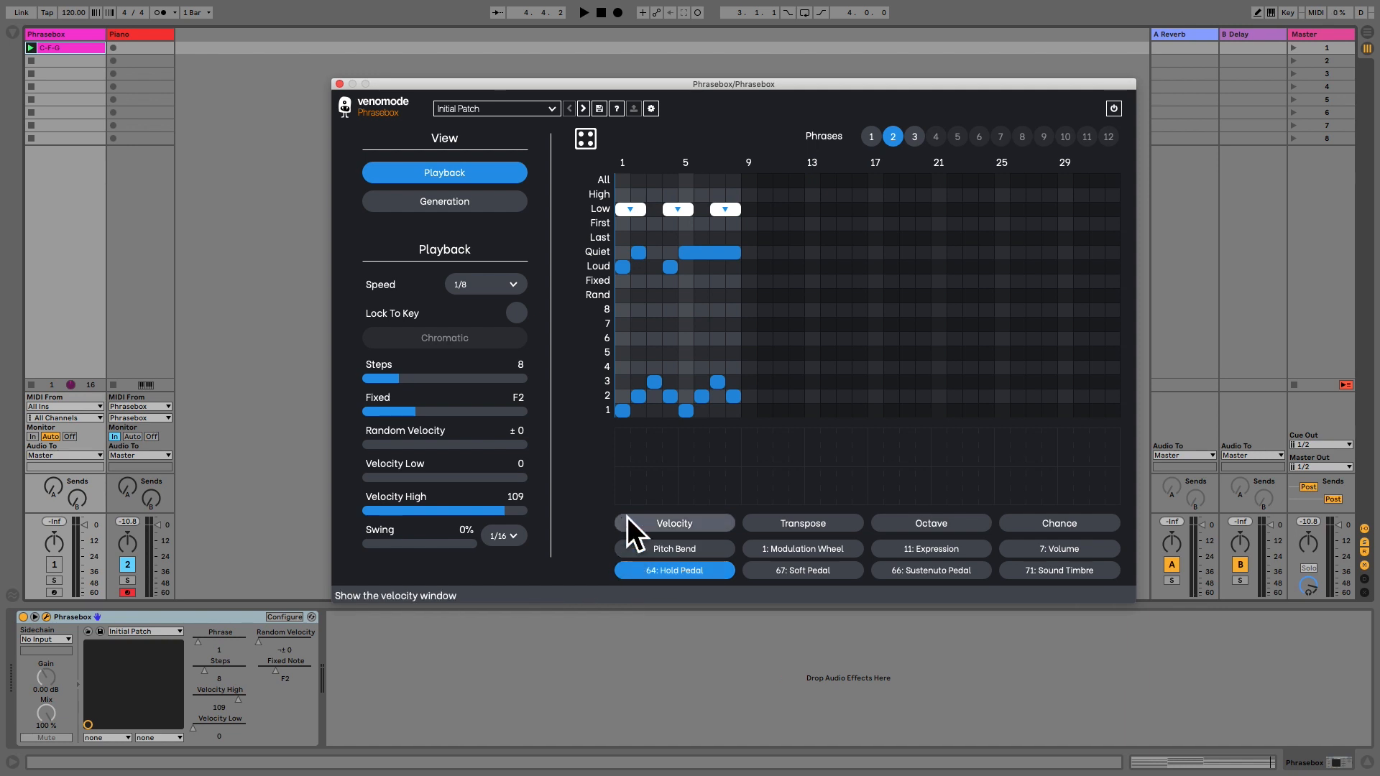
left_click_drag(649, 490, 630, 425)
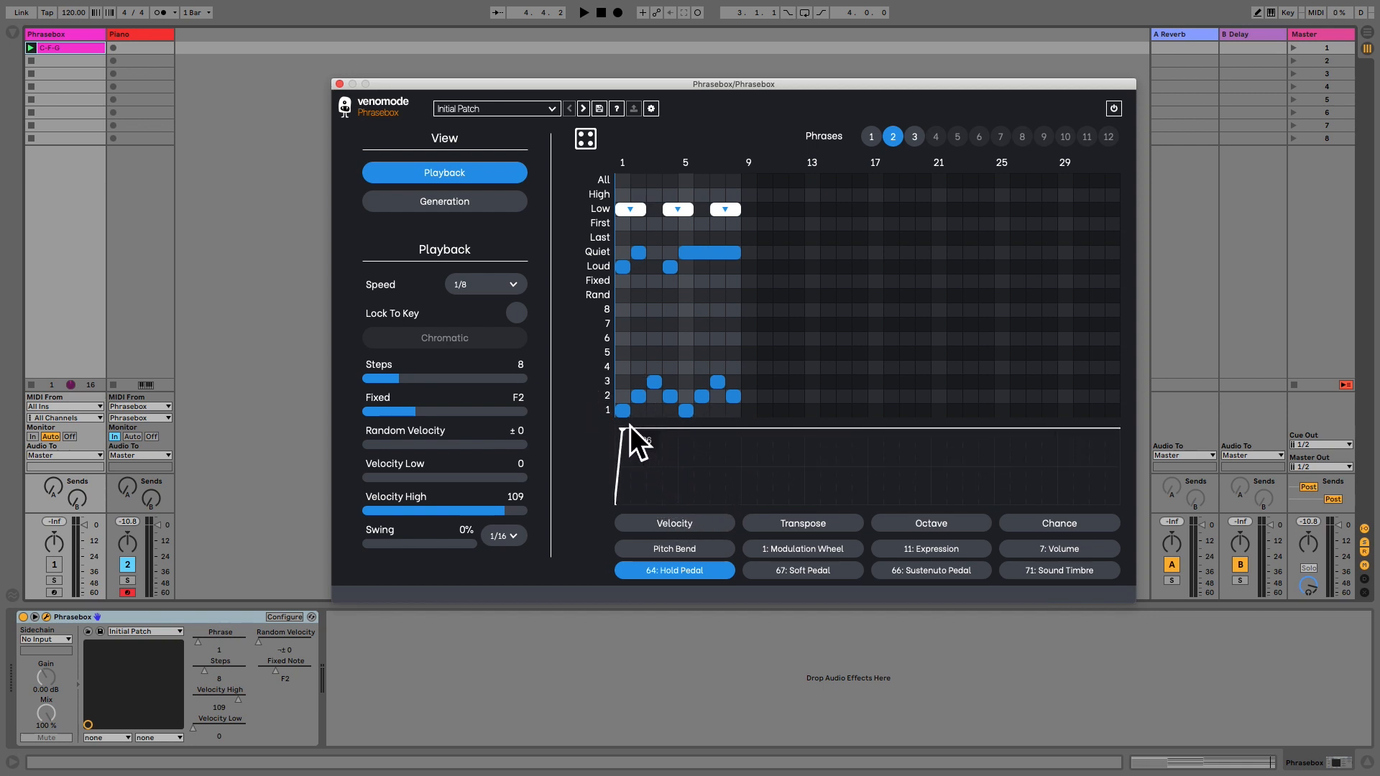
key("space")
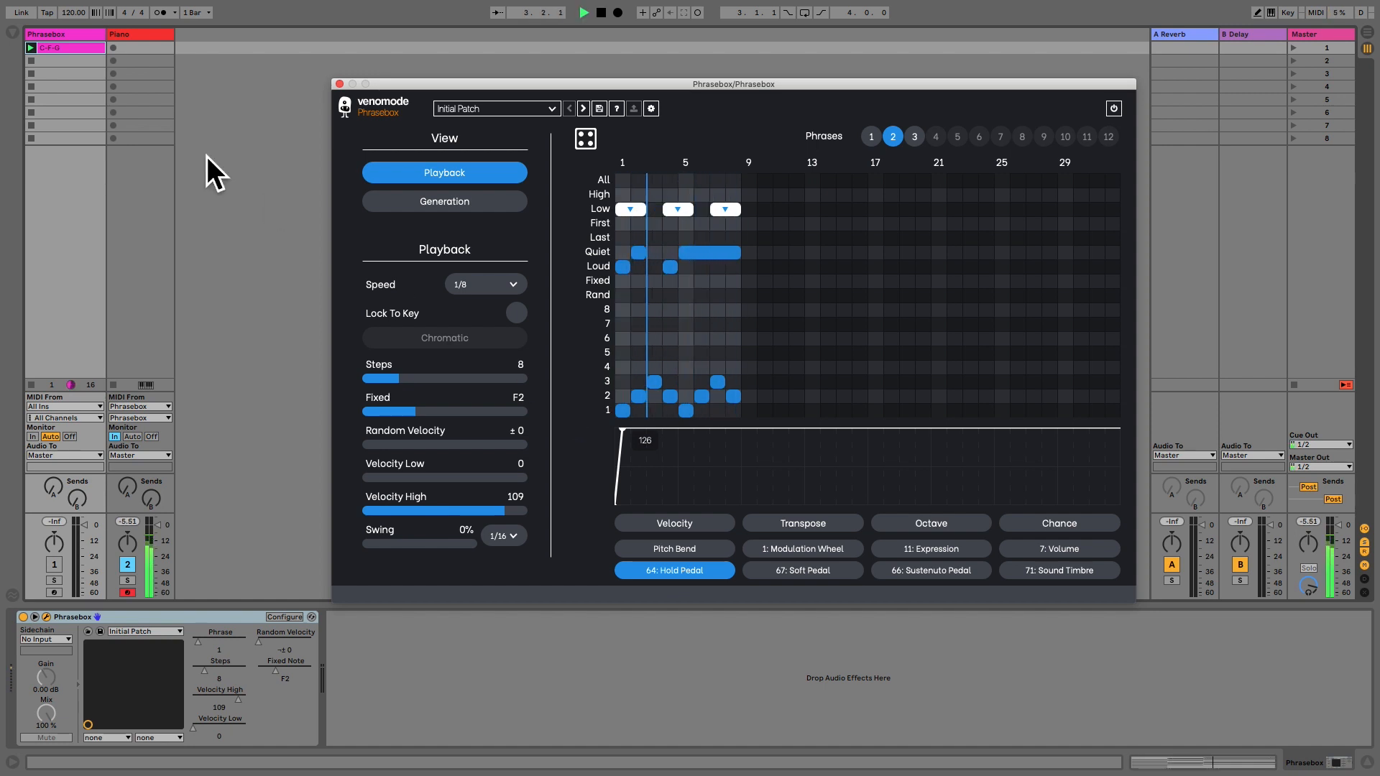
left_click(33, 63)
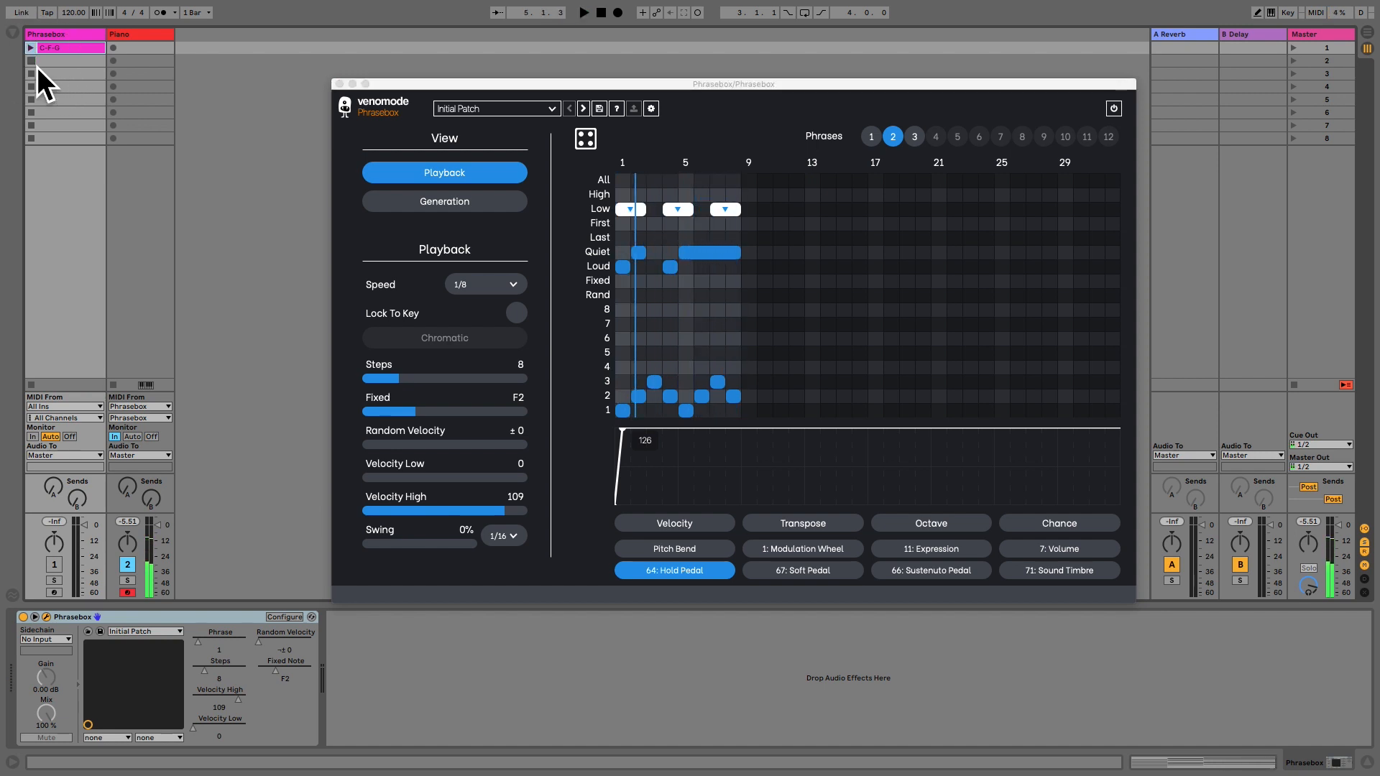